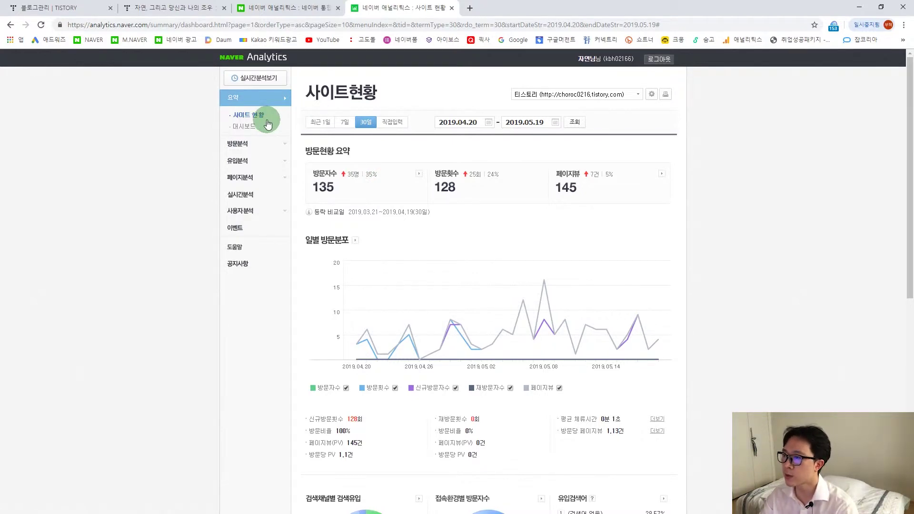
# Review the 30-day site status summary (사이트현황), from the daily visit graph down to the search channel breakdowns
pyautogui.scroll(-1, 605, 365)
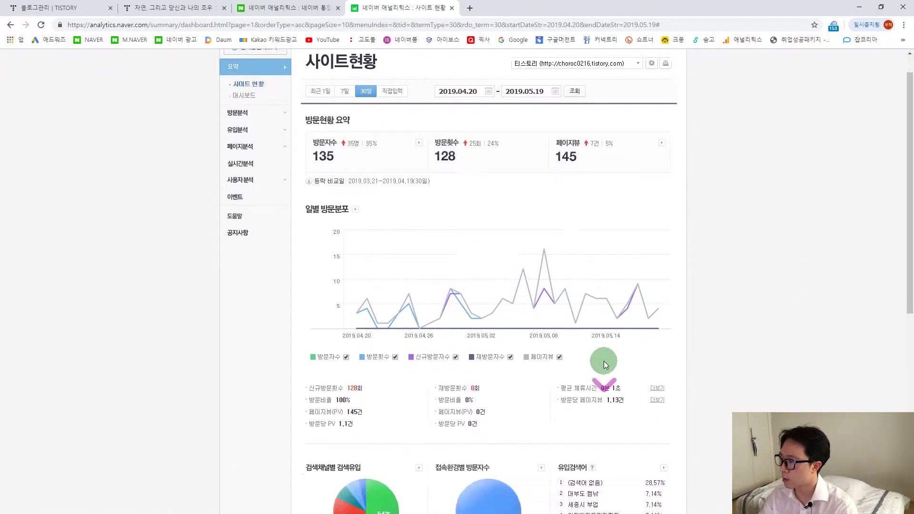
pyautogui.scroll(-4, 604, 361)
pyautogui.scroll(5, 505, 273)
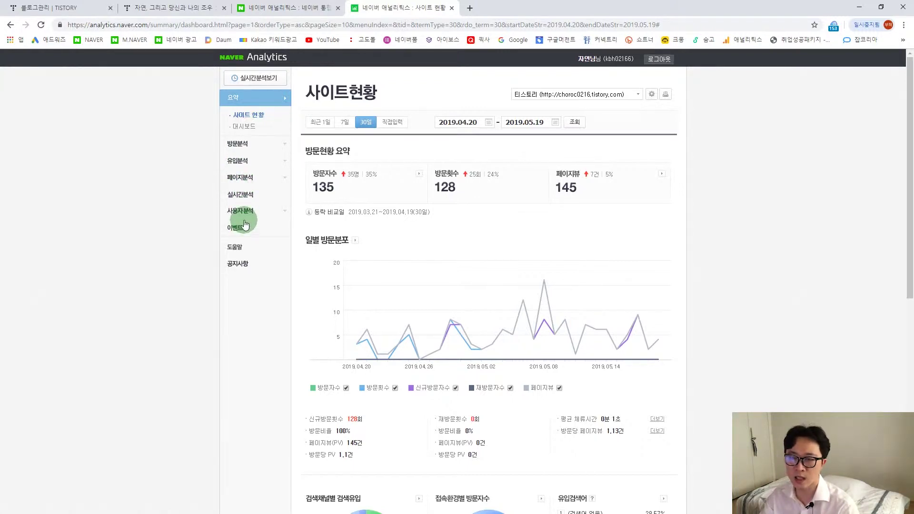
# Open the 방문현황(UV) report under visit analysis and examine its summary, graph and daily detail table
pyautogui.click(243, 144)
pyautogui.click(248, 132)
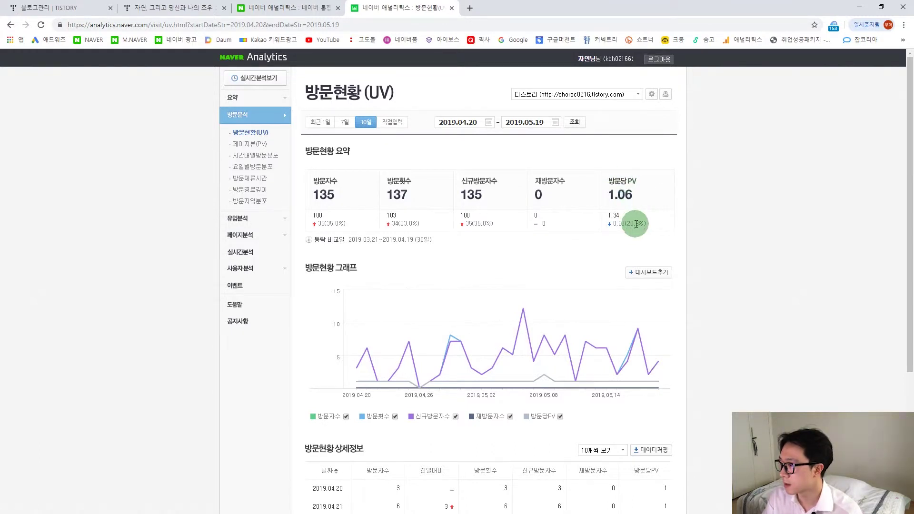
pyautogui.scroll(-4, 643, 258)
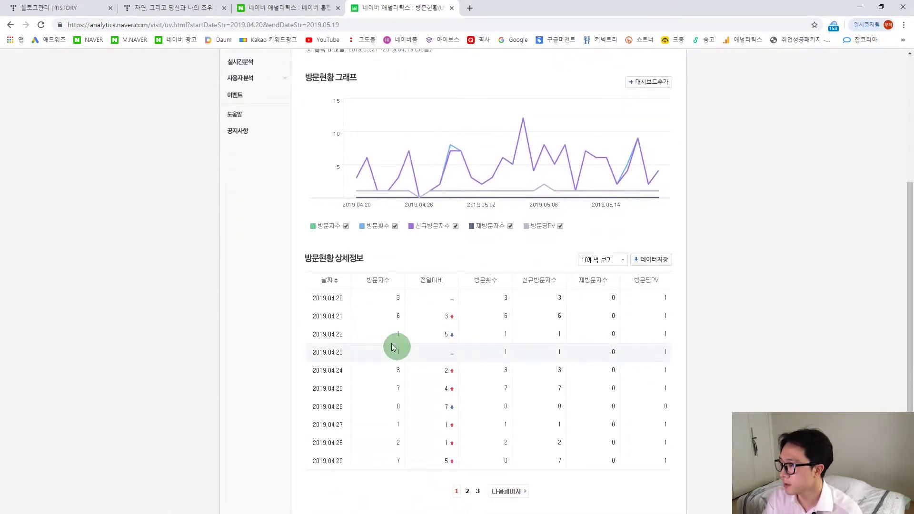
pyautogui.scroll(1, 448, 420)
pyautogui.scroll(-2, 450, 476)
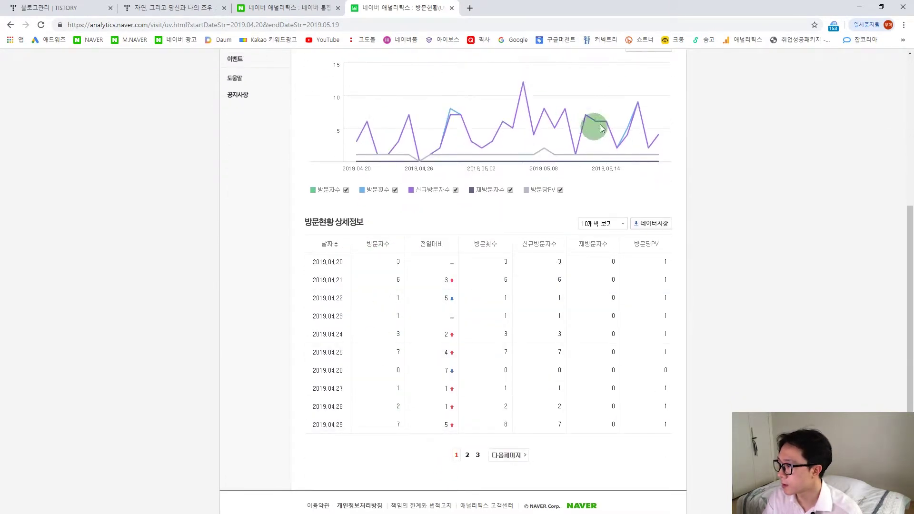
pyautogui.scroll(2, 490, 405)
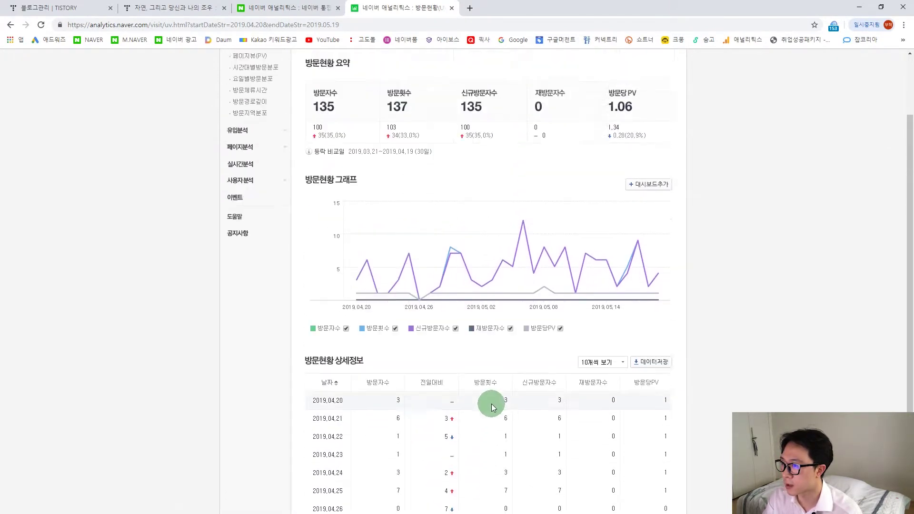
pyautogui.scroll(2, 491, 408)
# View the 페이지뷰(PV), 시간대별 방문분포 and 요일별 방문분포 reports in turn
pyautogui.click(260, 150)
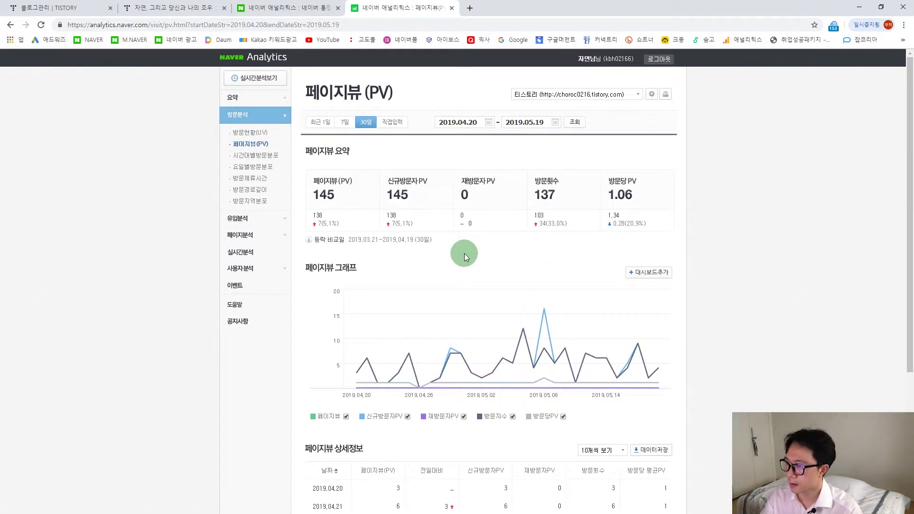
pyautogui.click(246, 156)
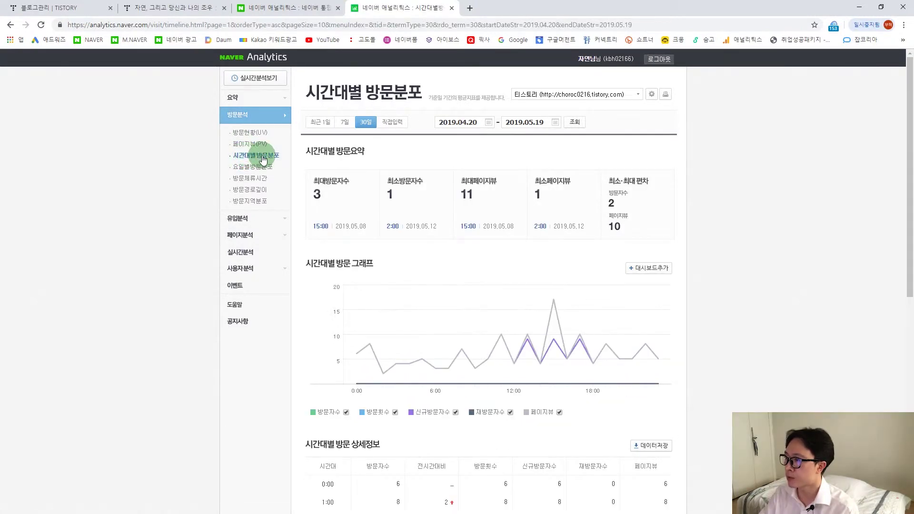
pyautogui.click(238, 168)
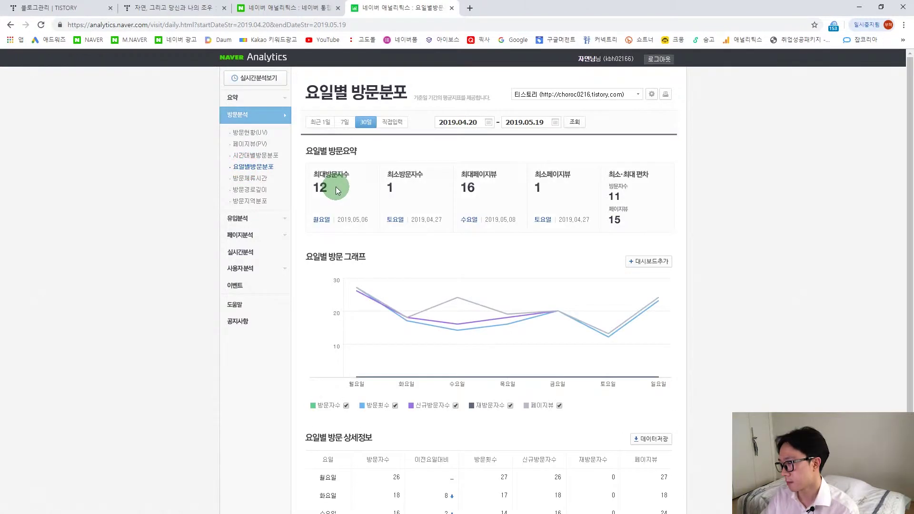
# Open the 방문체류시간 report and examine the visit counts for the 0초 and 1초~10초 rows
pyautogui.click(242, 180)
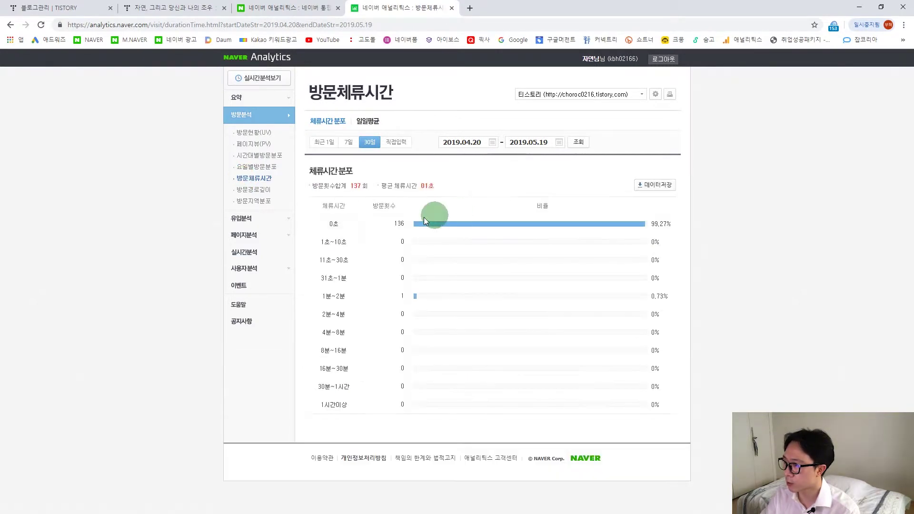
pyautogui.doubleClick(332, 225)
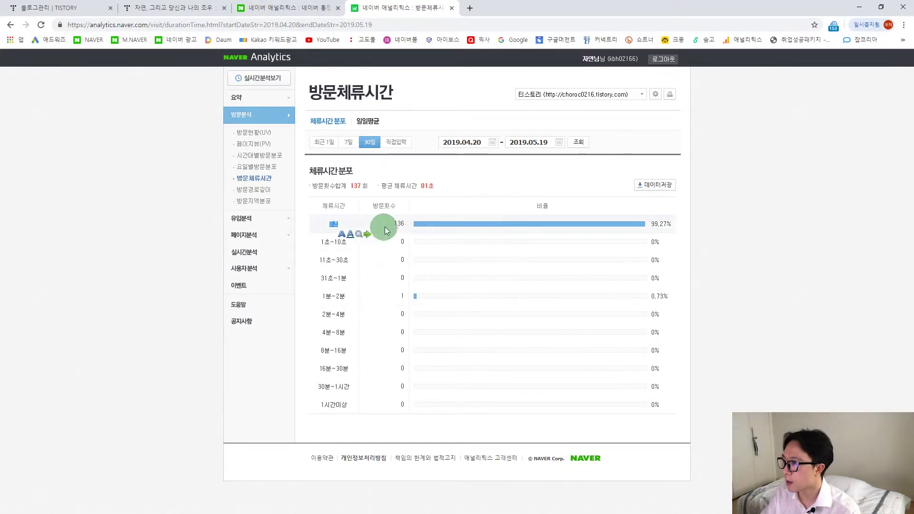
pyautogui.moveTo(385, 230); pyautogui.dragTo(412, 227)
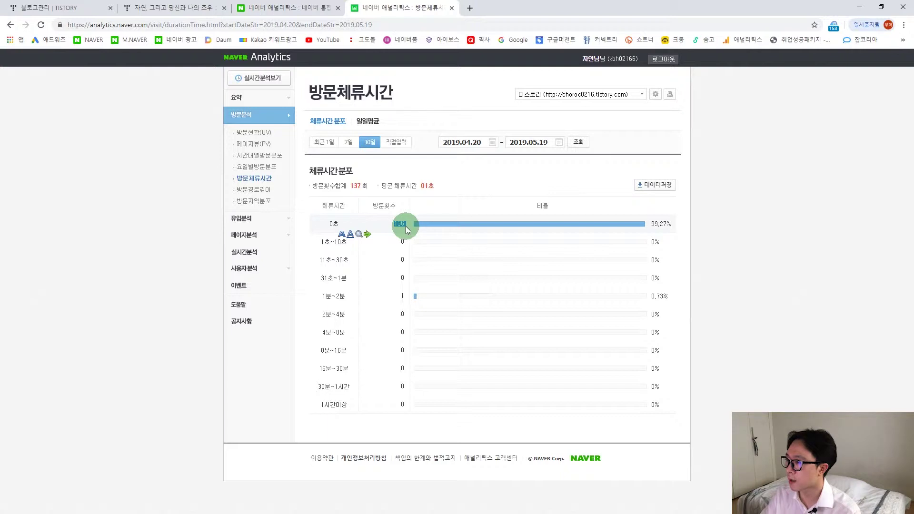
pyautogui.moveTo(719, 232); pyautogui.dragTo(528, 231)
pyautogui.click(738, 255)
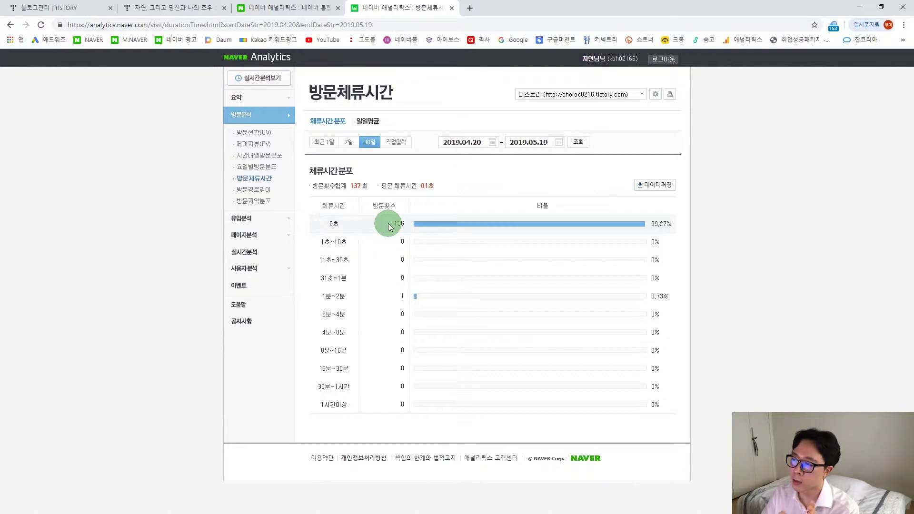
pyautogui.moveTo(324, 243); pyautogui.dragTo(376, 245)
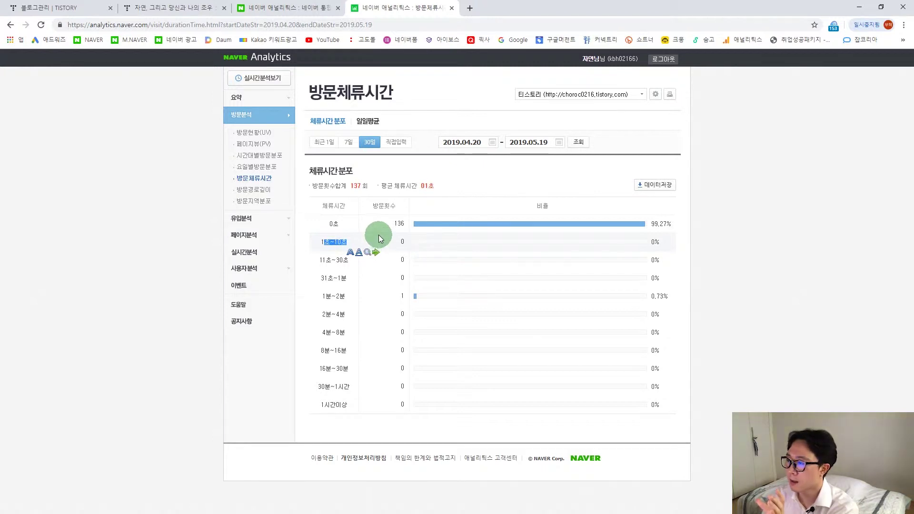
pyautogui.moveTo(398, 242); pyautogui.dragTo(412, 244)
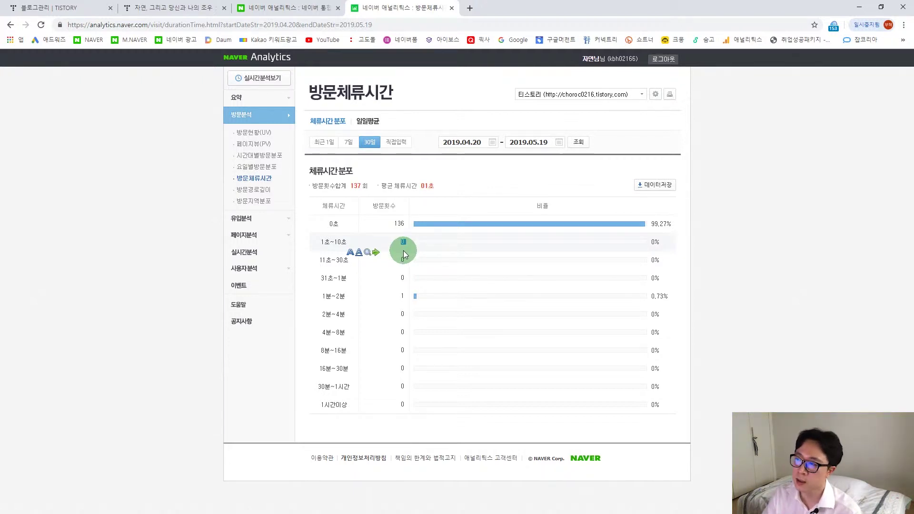
# Open the search inflow report (검색유입현황), dismiss the licence reminder, and examine the keywords listed for the 네이버/검색 channel
pyautogui.click(241, 218)
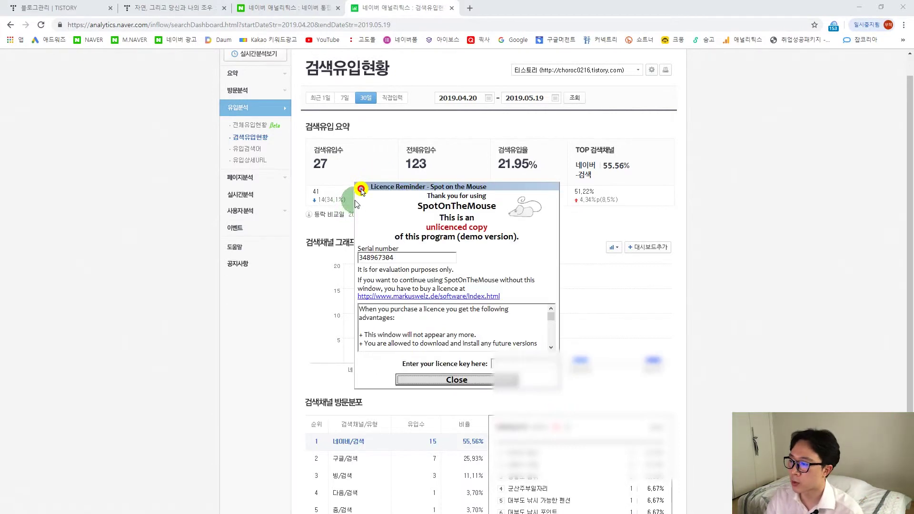
pyautogui.click(458, 376)
pyautogui.scroll(-1, 691, 391)
pyautogui.scroll(-2, 691, 390)
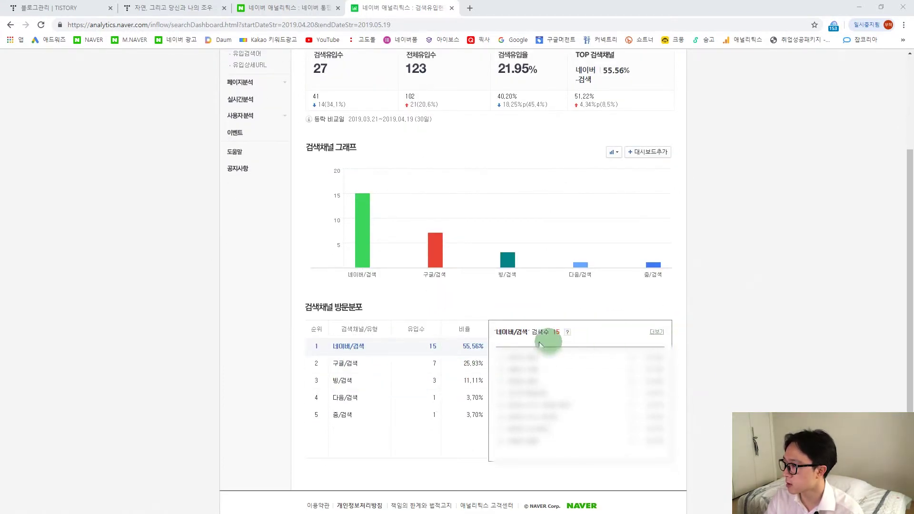
pyautogui.moveTo(508, 357); pyautogui.dragTo(559, 390)
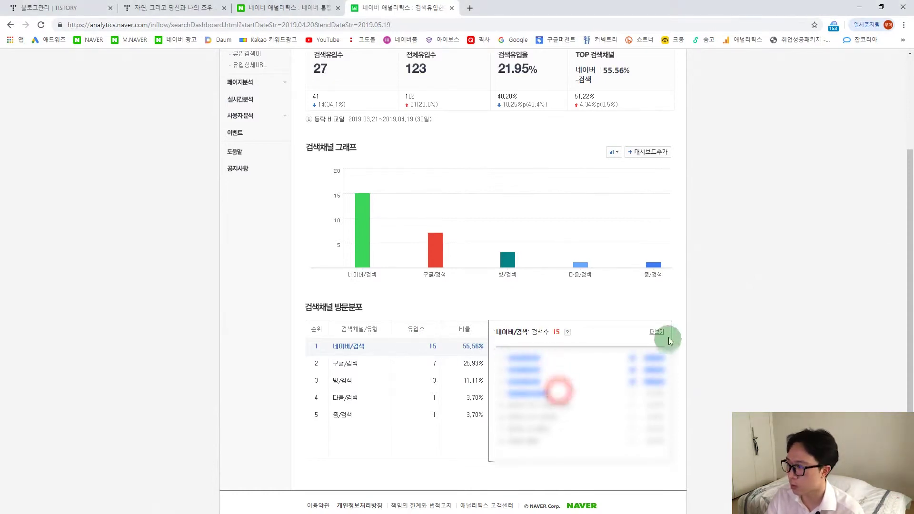
# Open the full keyword list (유입검색어) for 네이버/검색, check its pages, and open the 유입상세URL report
pyautogui.click(657, 332)
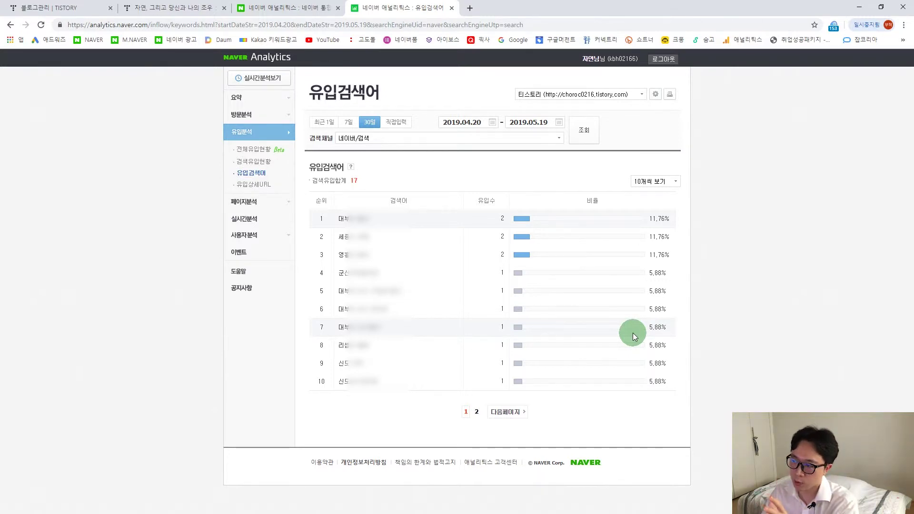
pyautogui.click(477, 415)
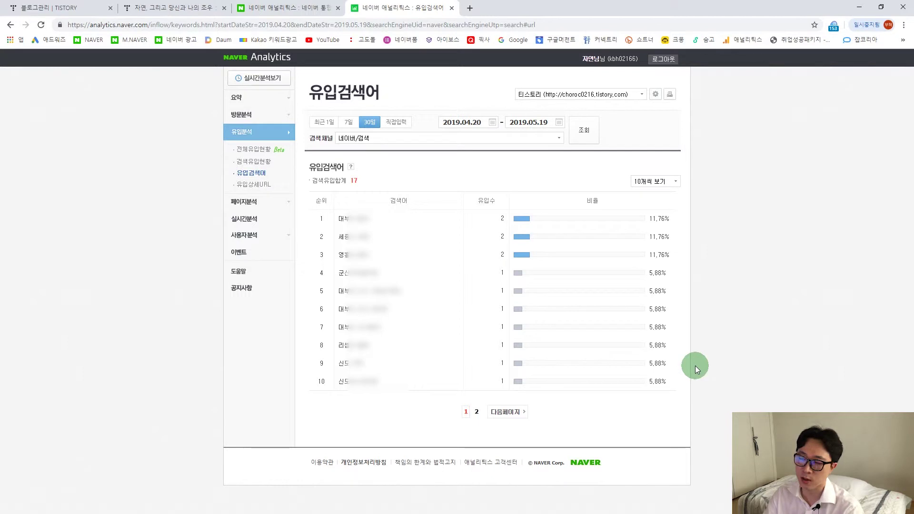
pyautogui.click(249, 185)
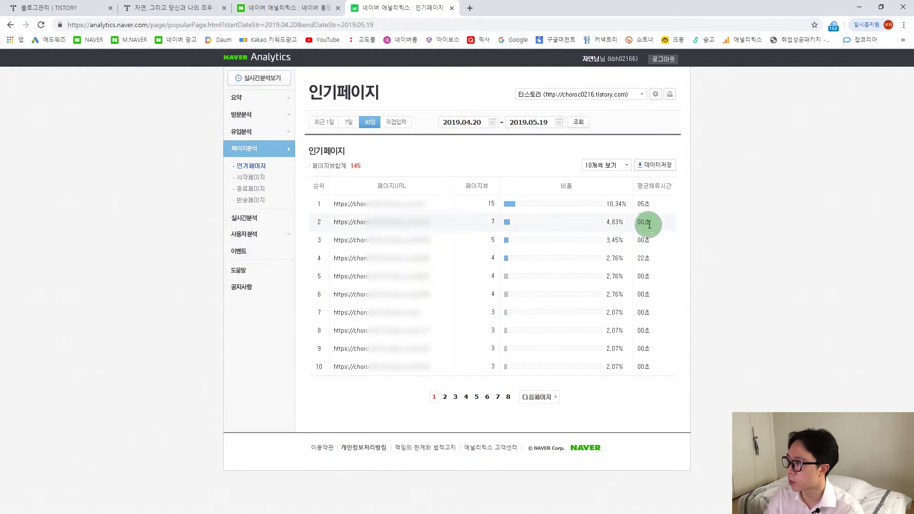
# Examine the second-ranked URL's page views and average dwell time in the 인기페이지 report
pyautogui.moveTo(653, 221); pyautogui.dragTo(328, 223)
pyautogui.click(721, 249)
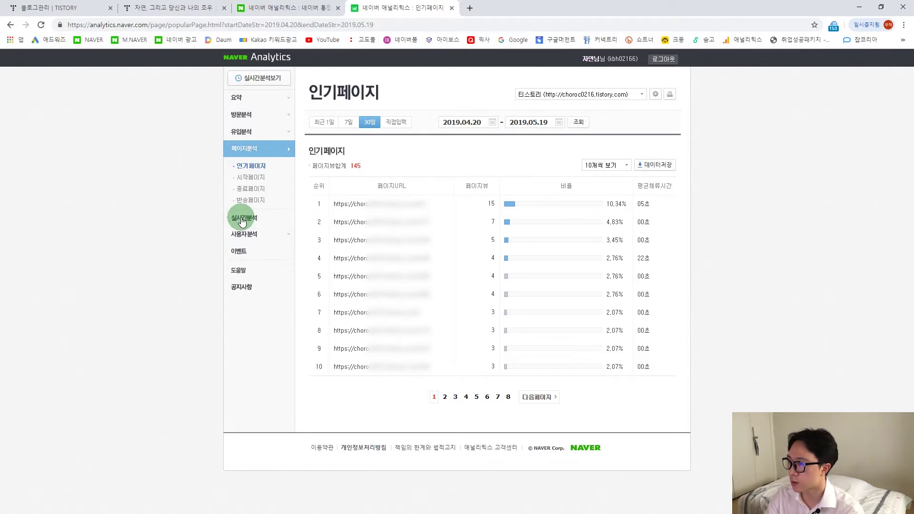
# View the 인구통계 report under user analysis, and inspect the Windows 7 share in the 운영체제 report's graph
pyautogui.click(244, 232)
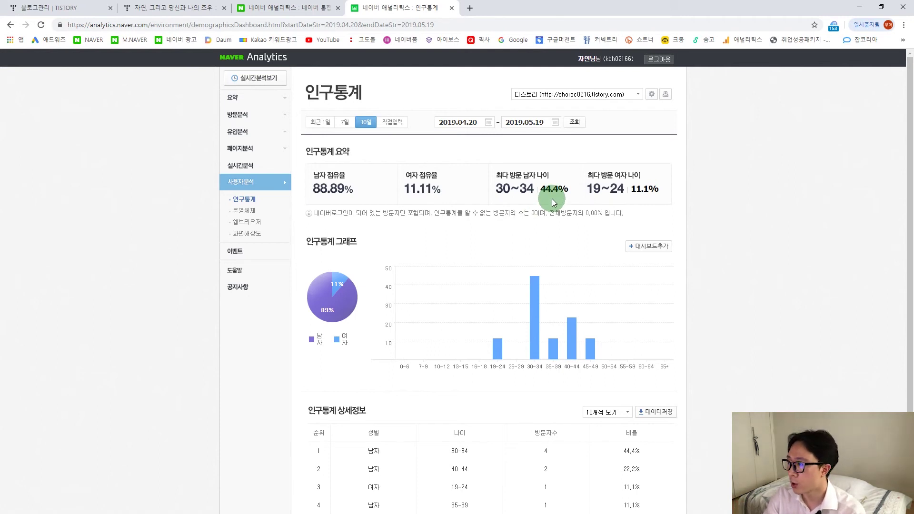
pyautogui.click(238, 212)
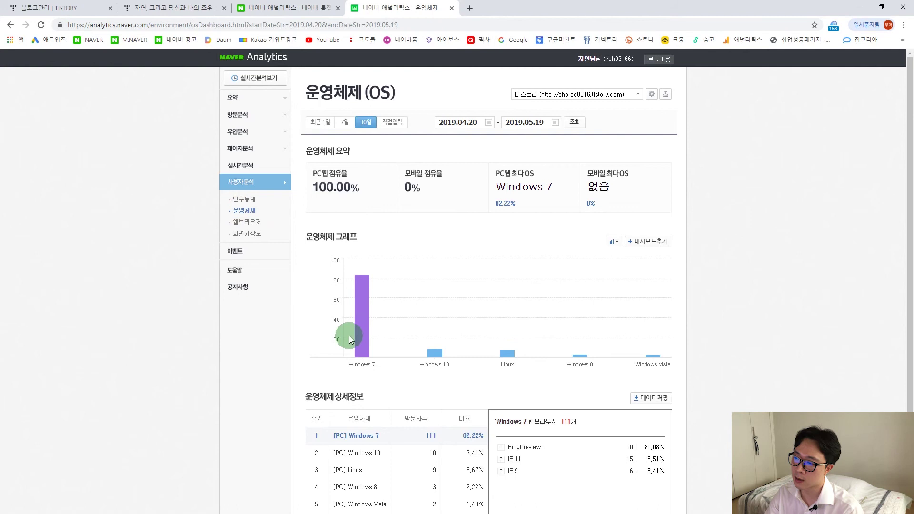
pyautogui.moveTo(363, 336)
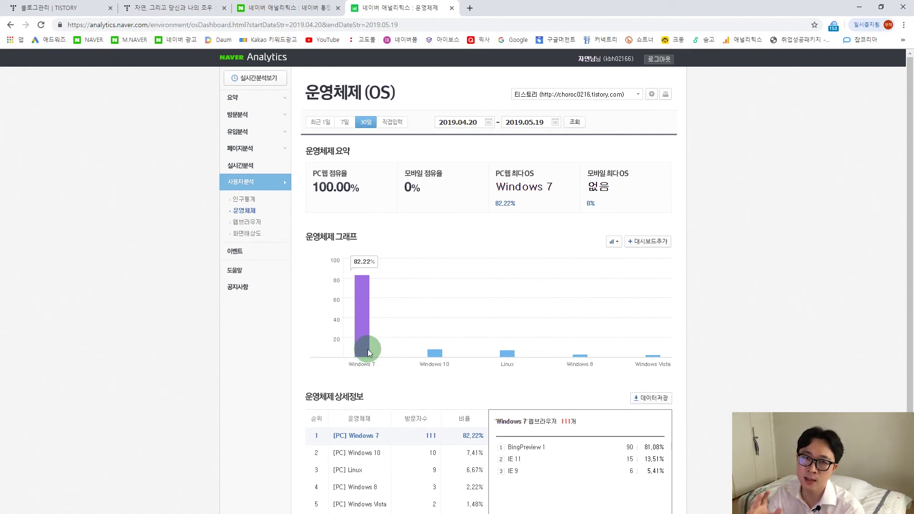